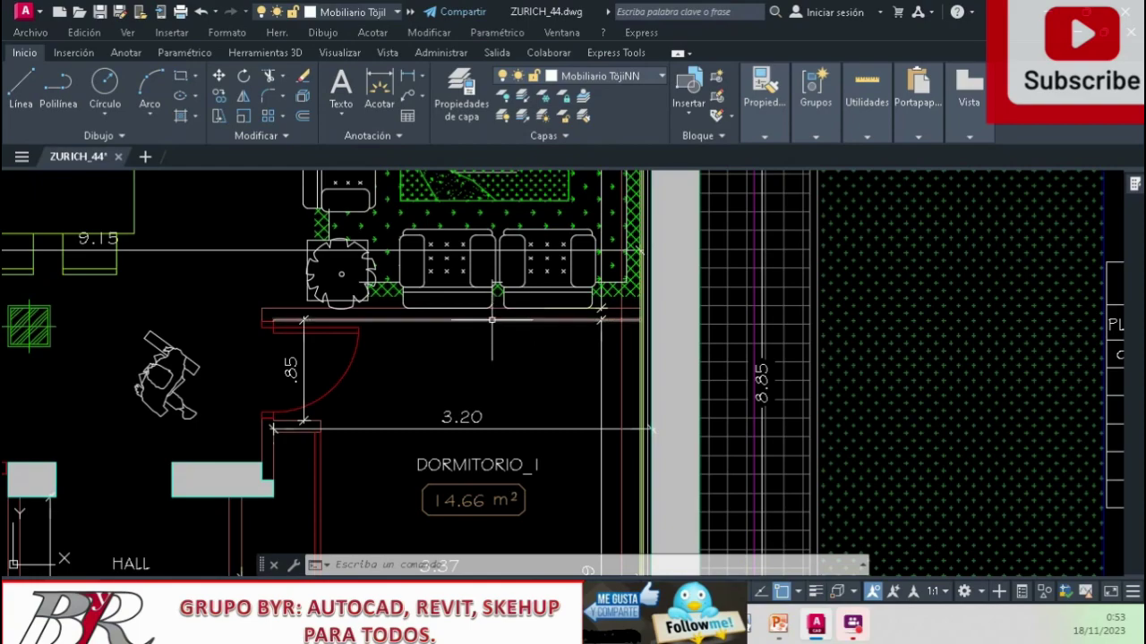
Step: Assign the wall line above the bedroom to layer SANEAMIENTO from the Layer dropdown
{"action": "left_click", "coordinate": [492, 321]}
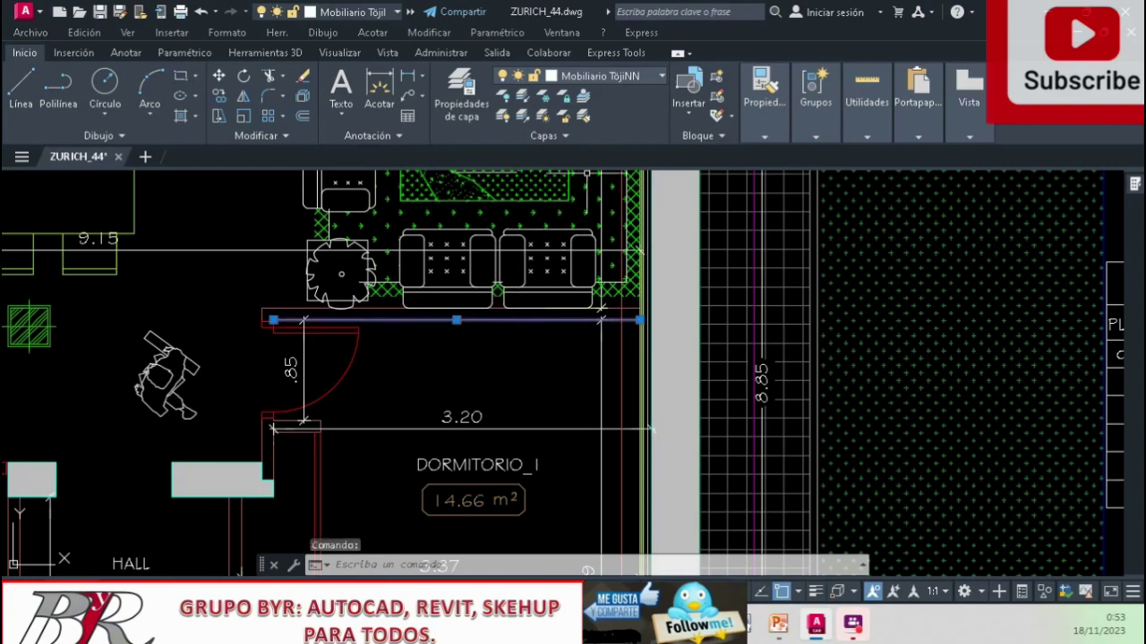
{"action": "left_click", "coordinate": [613, 76]}
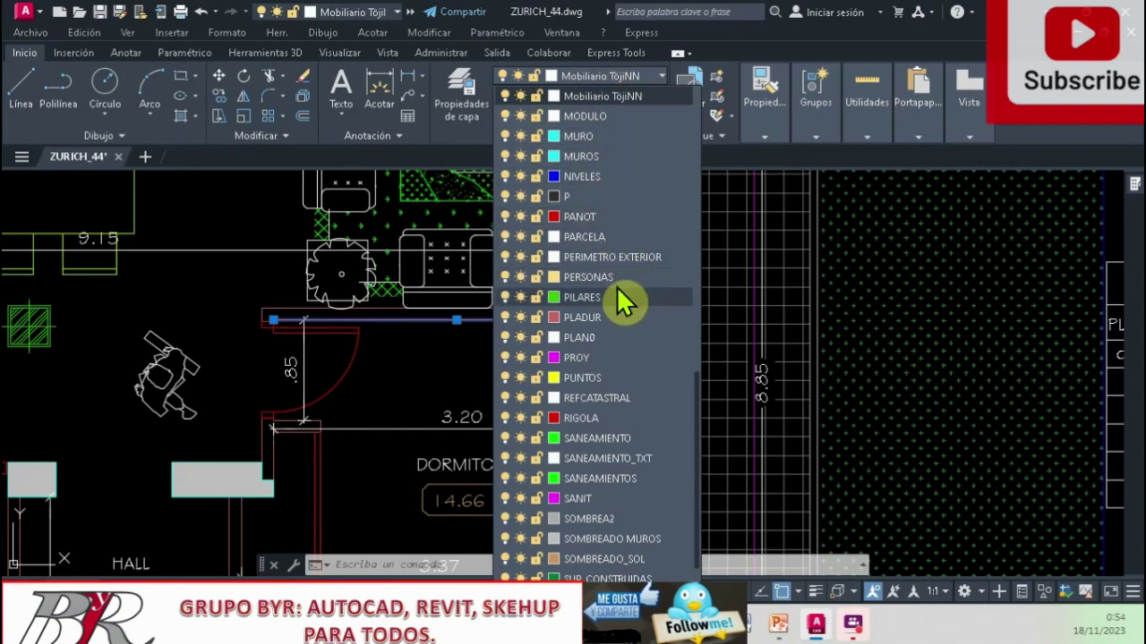
{"action": "left_click", "coordinate": [605, 438]}
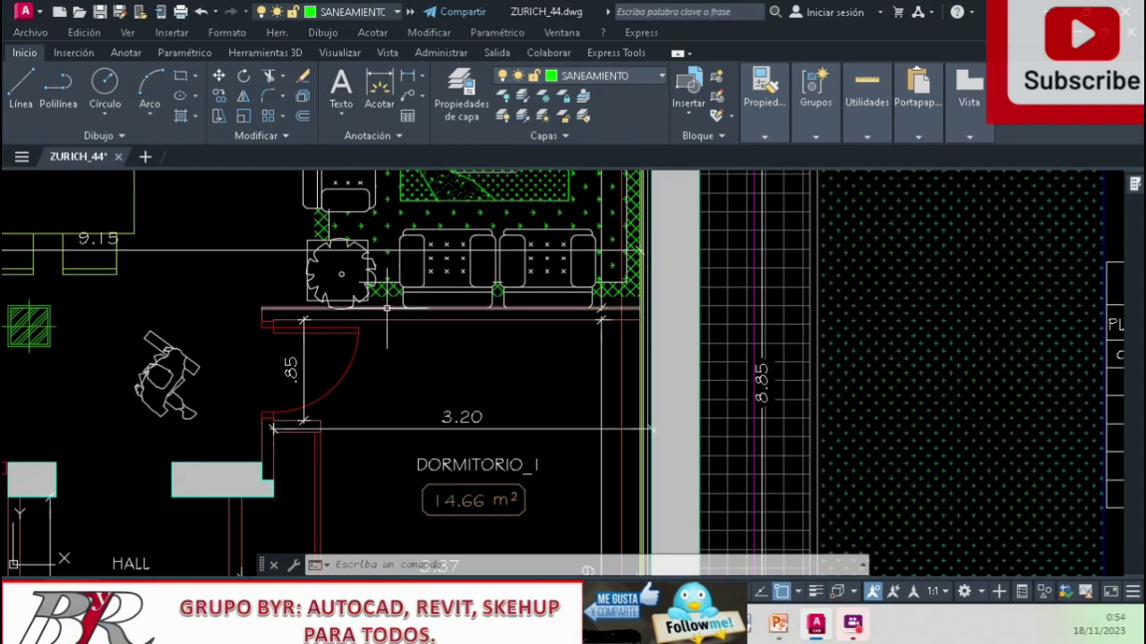
{"action": "left_click", "coordinate": [387, 308]}
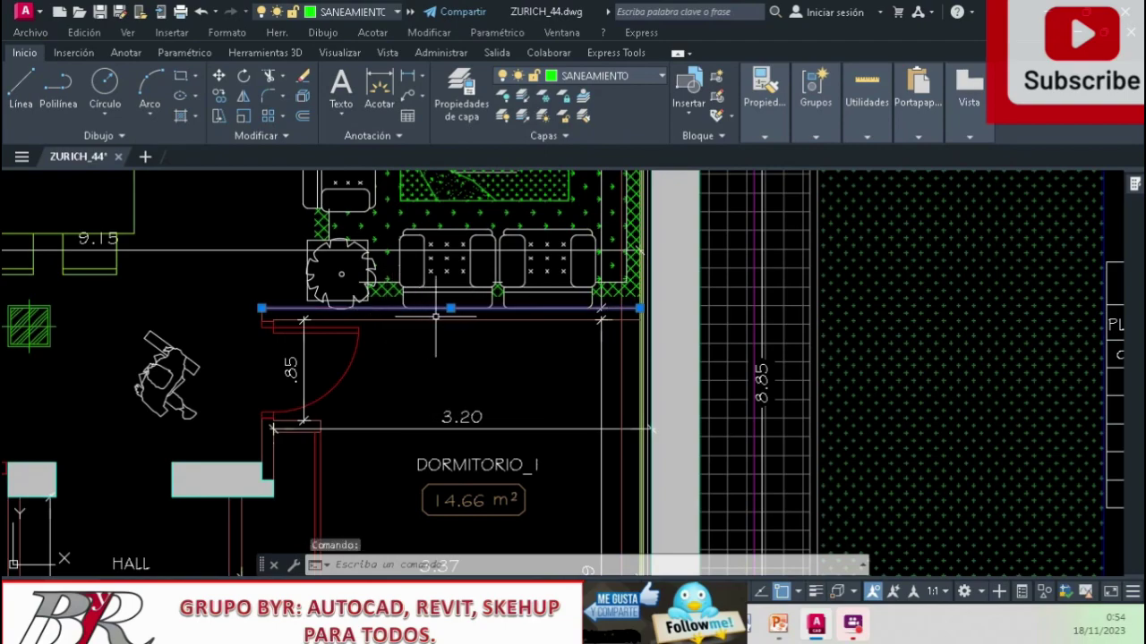
{"action": "left_click", "coordinate": [763, 126]}
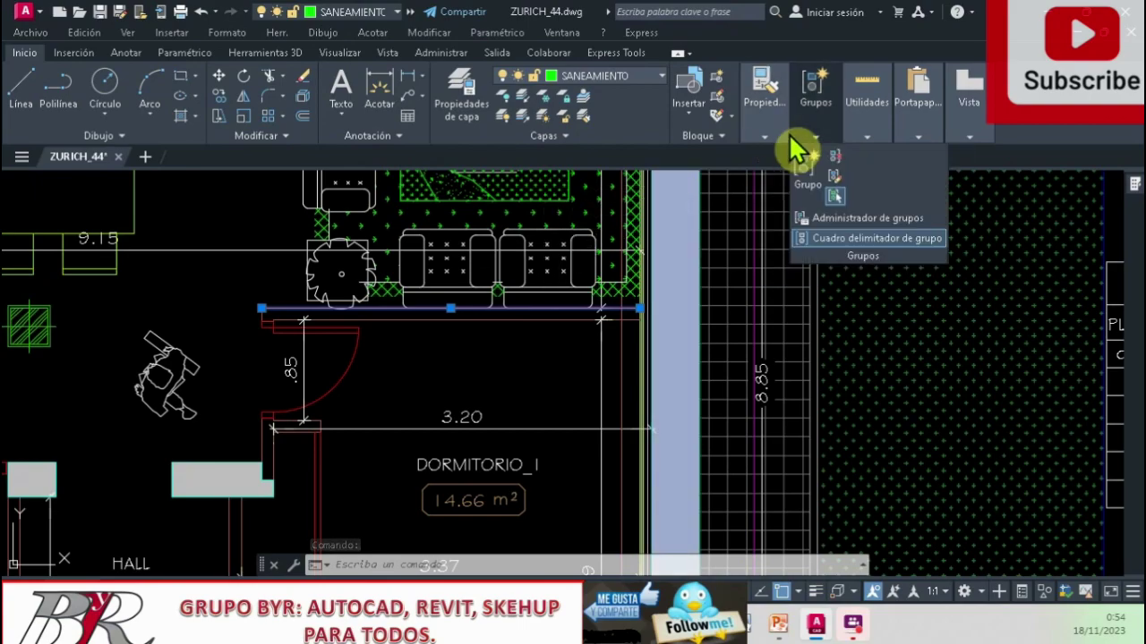
{"action": "left_click", "coordinate": [867, 159]}
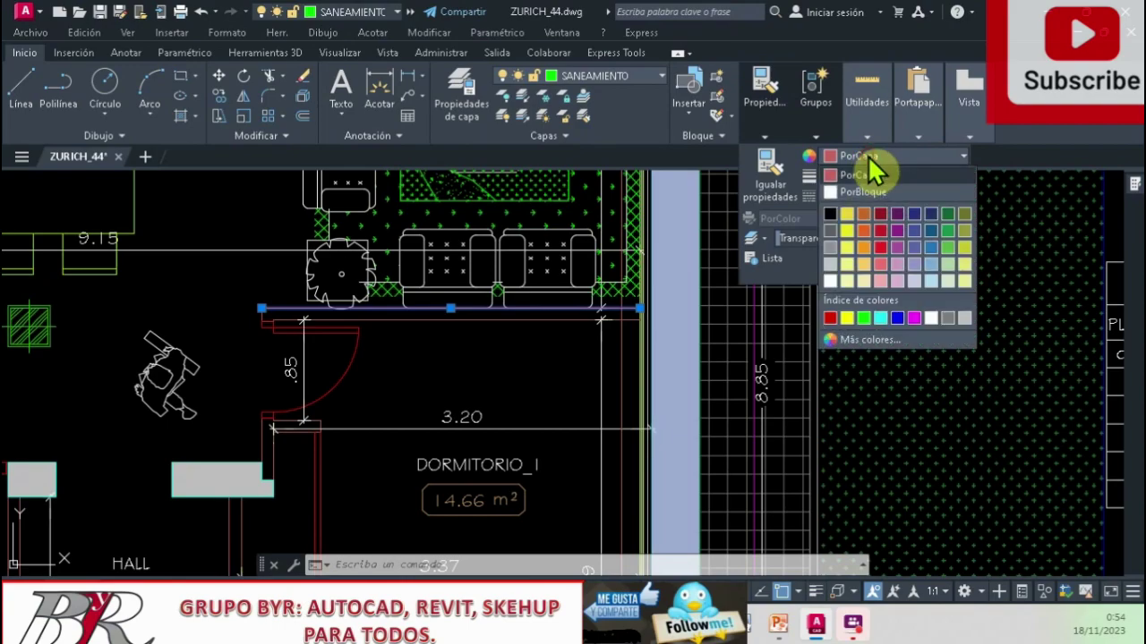
{"action": "left_click", "coordinate": [912, 316]}
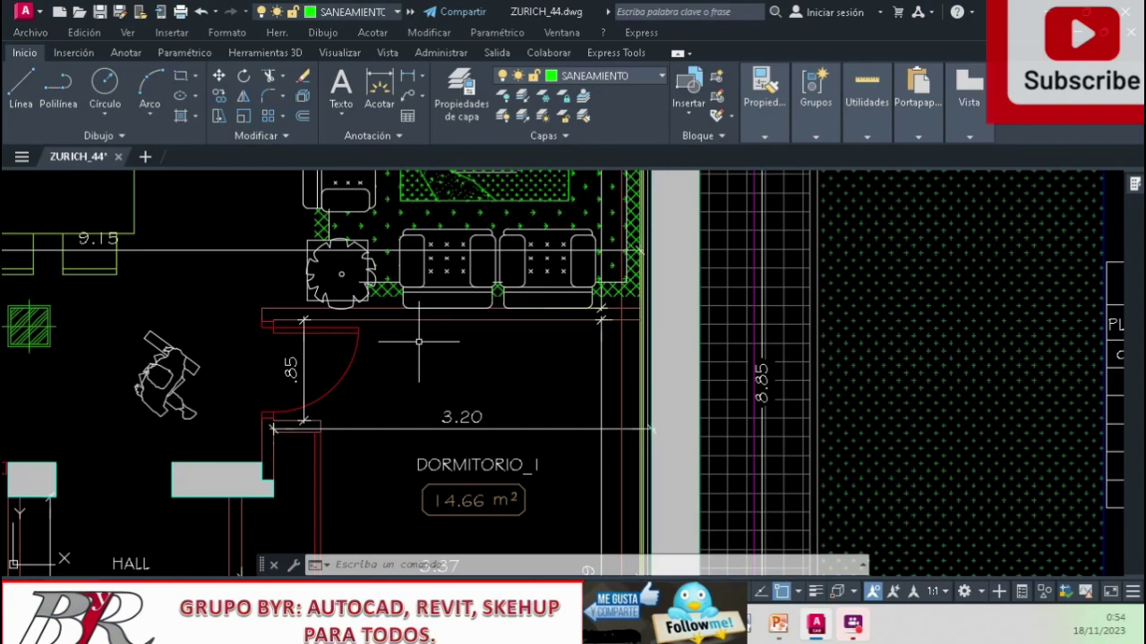
Step: Set the PICKFIRST system variable to 1 from the command line
{"action": "left_click", "coordinate": [355, 563]}
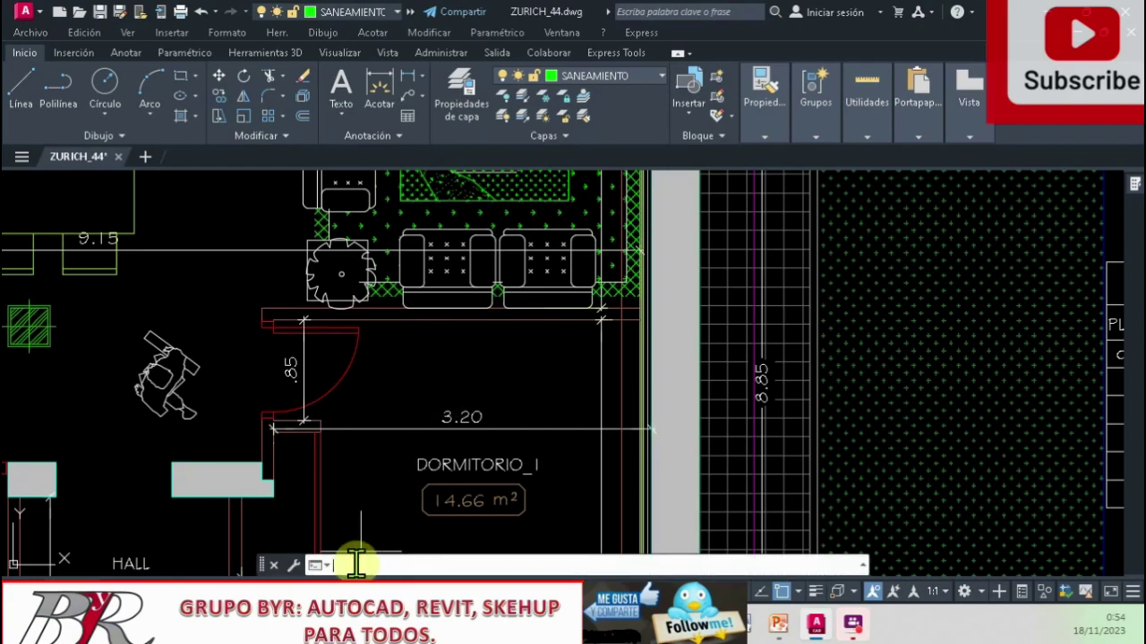
{"action": "type", "text": "pic"}
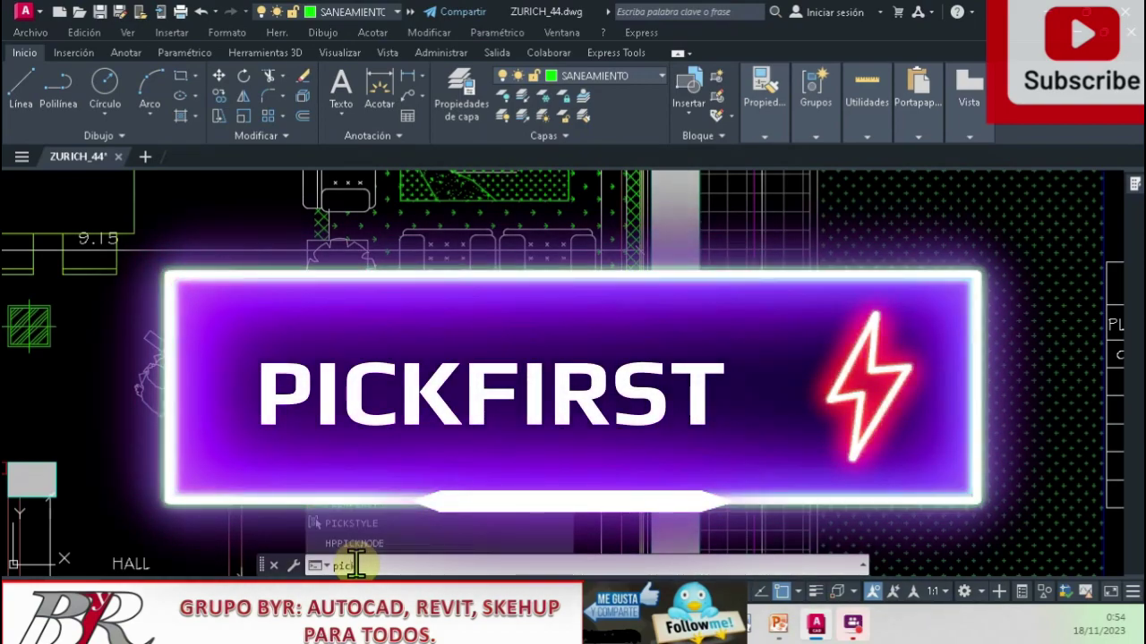
{"action": "type", "text": "kfirst"}
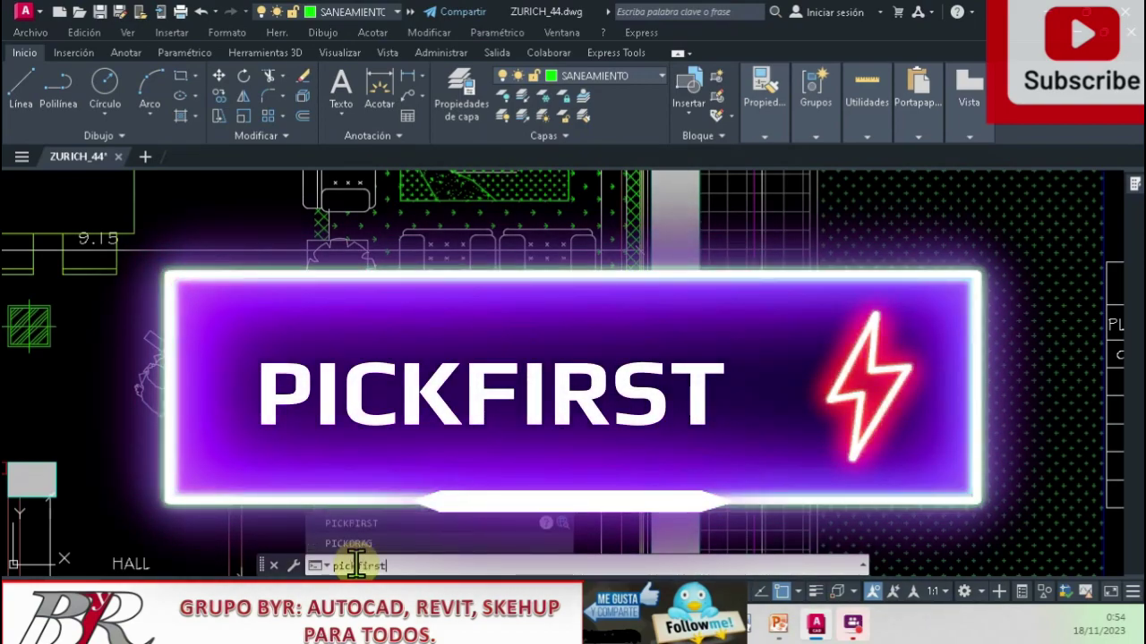
{"action": "key", "text": "Return"}
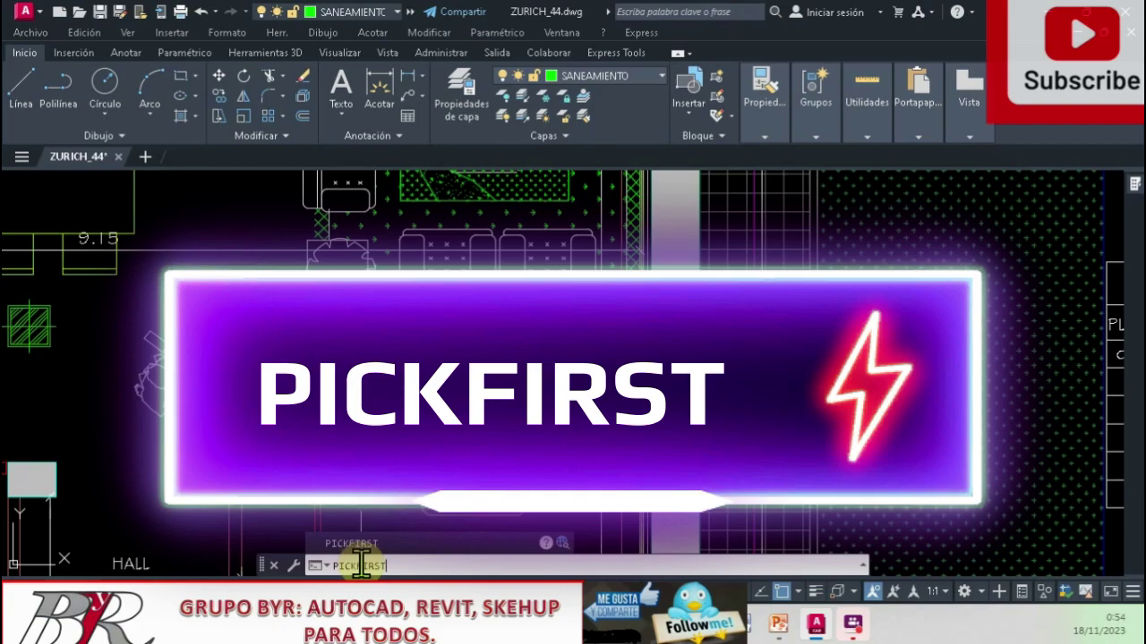
{"action": "key", "text": "Return"}
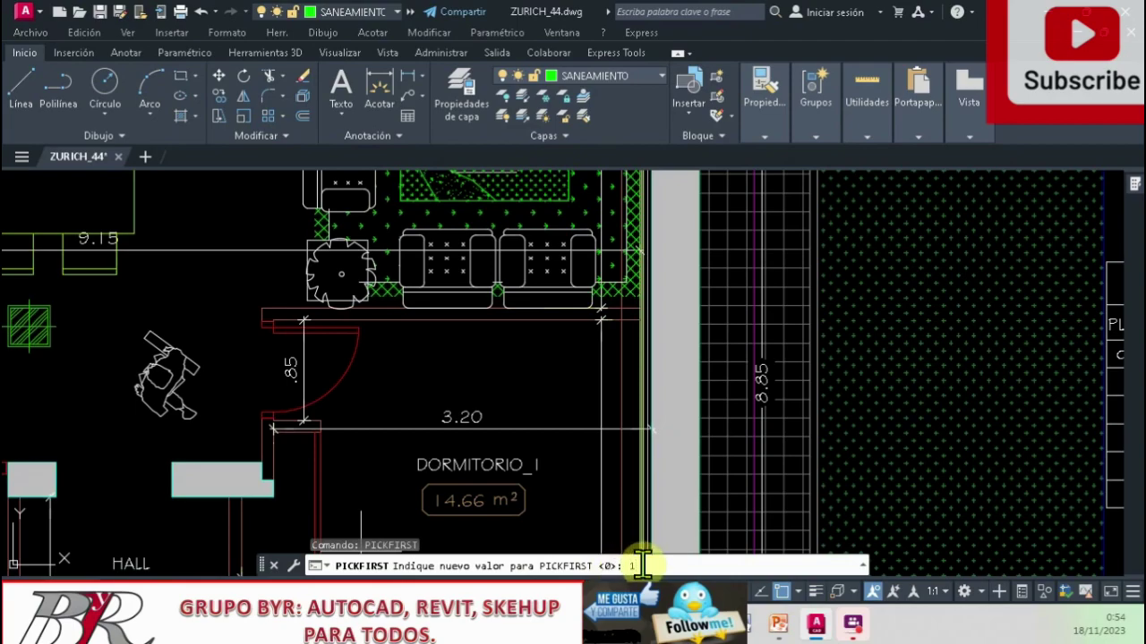
{"action": "key", "text": "Return"}
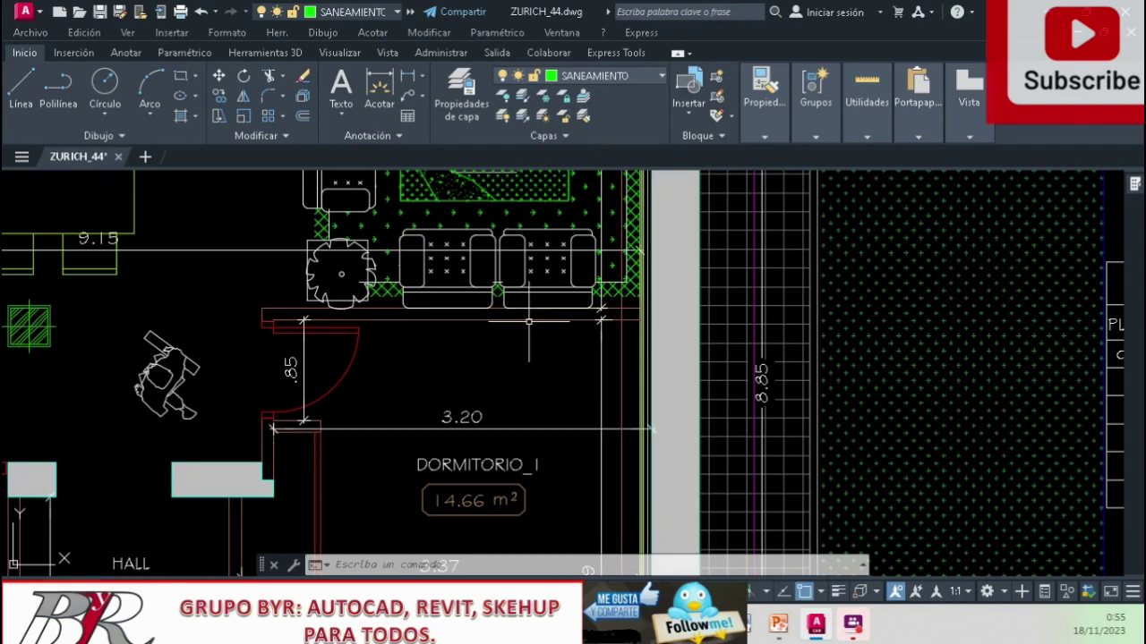
Step: Colour the wall line above the bedroom magenta, then deselect it
{"action": "left_click", "coordinate": [528, 320]}
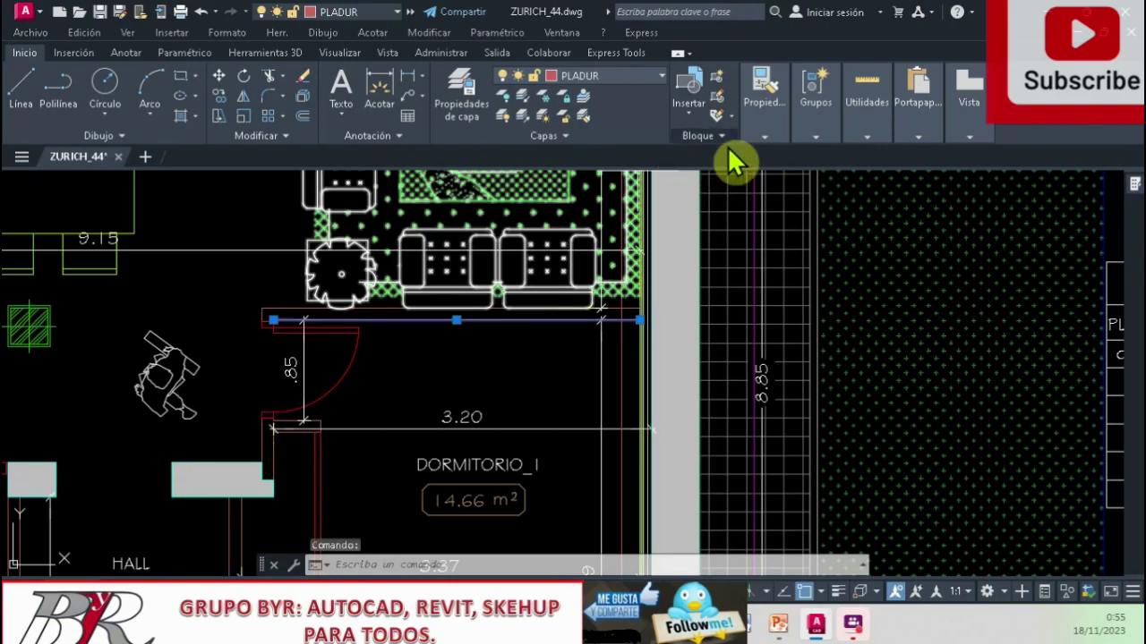
{"action": "left_click", "coordinate": [759, 136]}
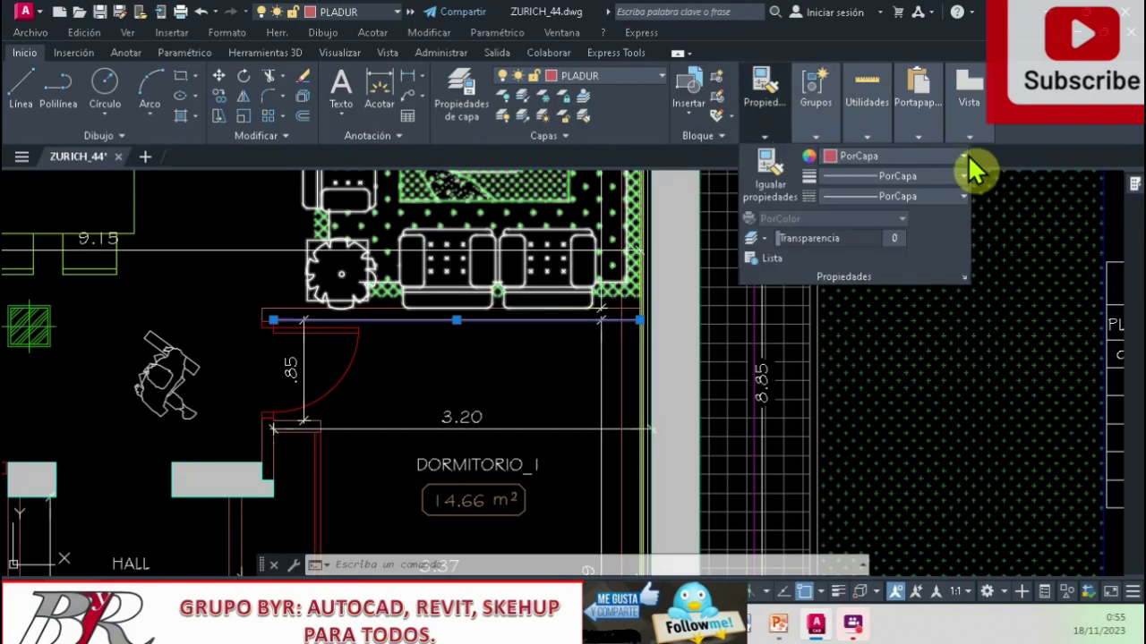
{"action": "left_click", "coordinate": [962, 158]}
{"action": "left_click", "coordinate": [914, 318]}
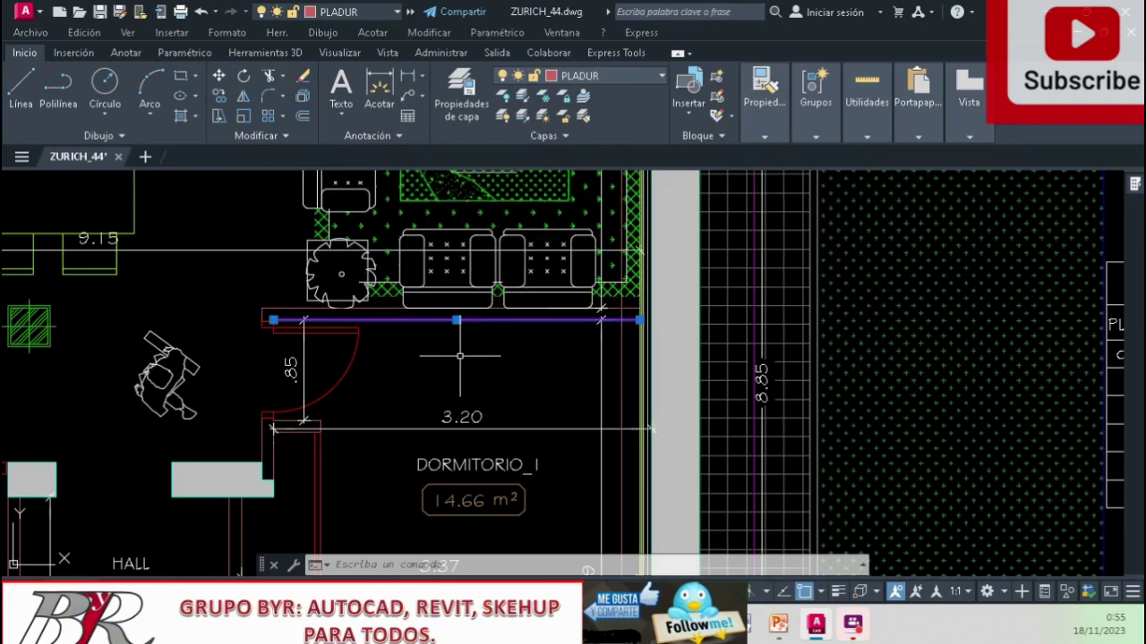
{"action": "key", "text": "Escape"}
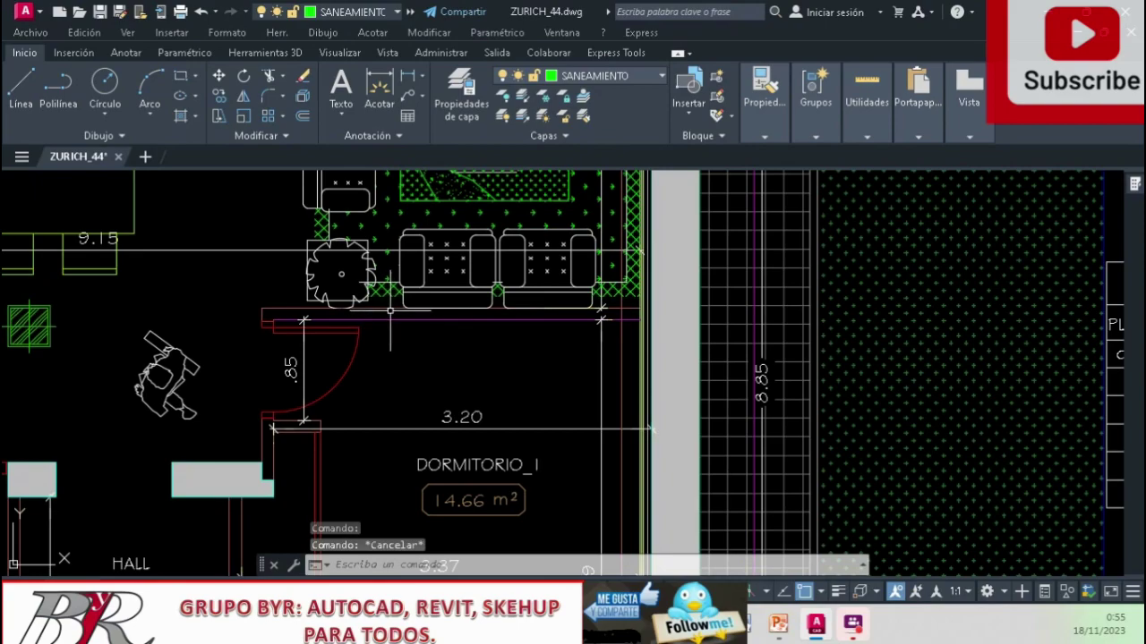
Step: Move the wall line onto layer TEXT_HAB
{"action": "left_click", "coordinate": [388, 308]}
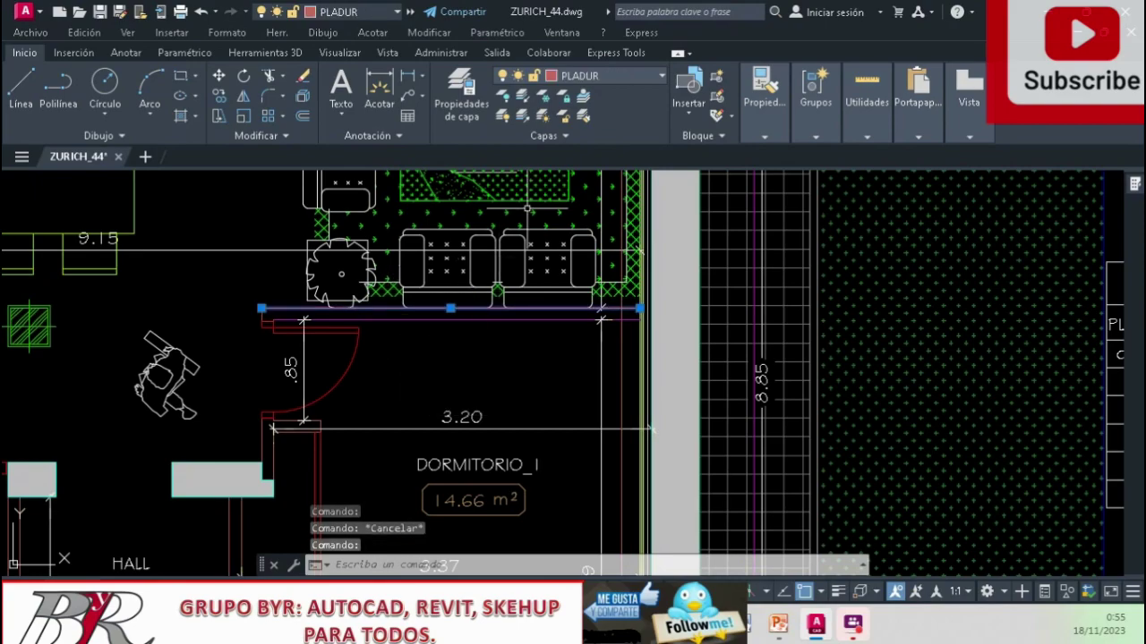
{"action": "left_click", "coordinate": [622, 77]}
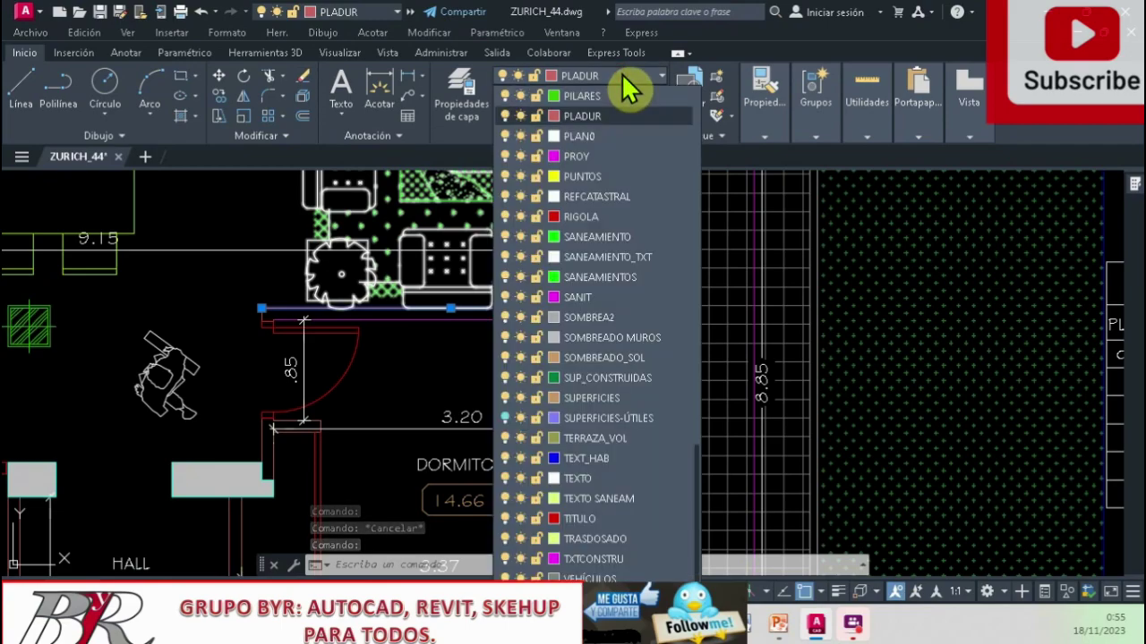
{"action": "left_click", "coordinate": [598, 458]}
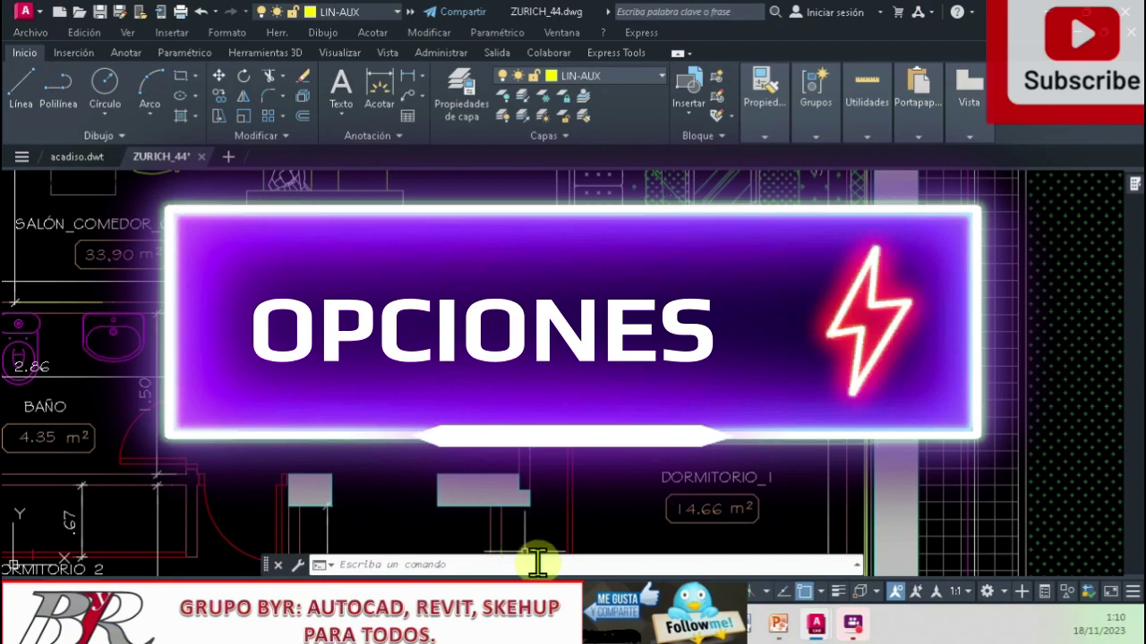
Step: Check the current PICKFIRST value, then cancel the prompt
{"action": "left_click", "coordinate": [493, 563]}
{"action": "type", "text": "pickfirst"}
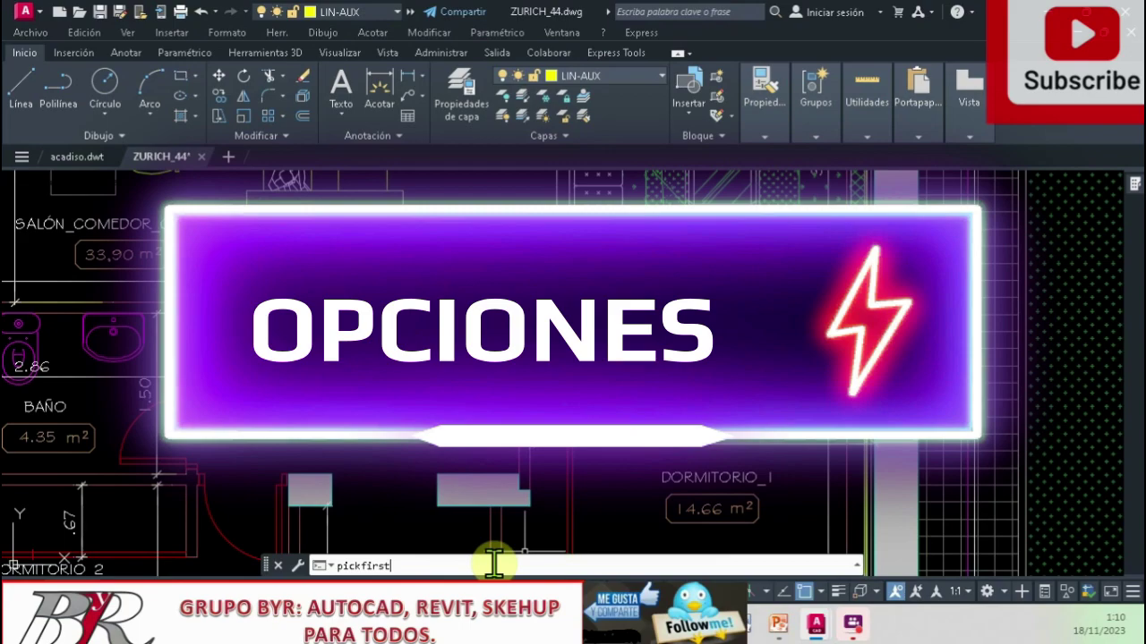
{"action": "key", "text": "Return"}
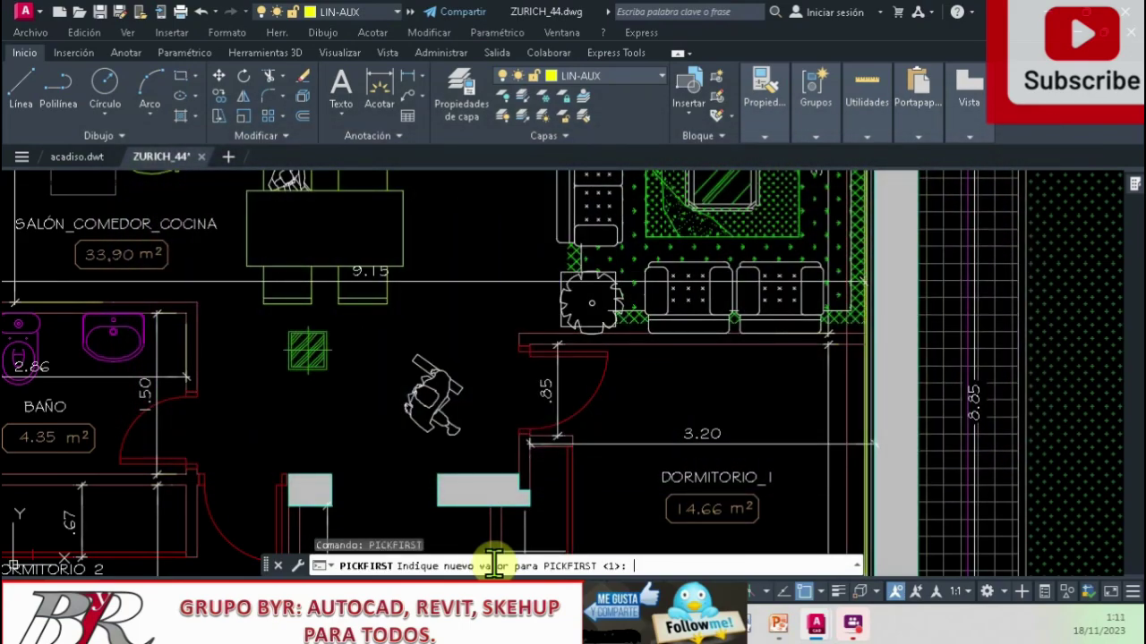
{"action": "key", "text": "Escape"}
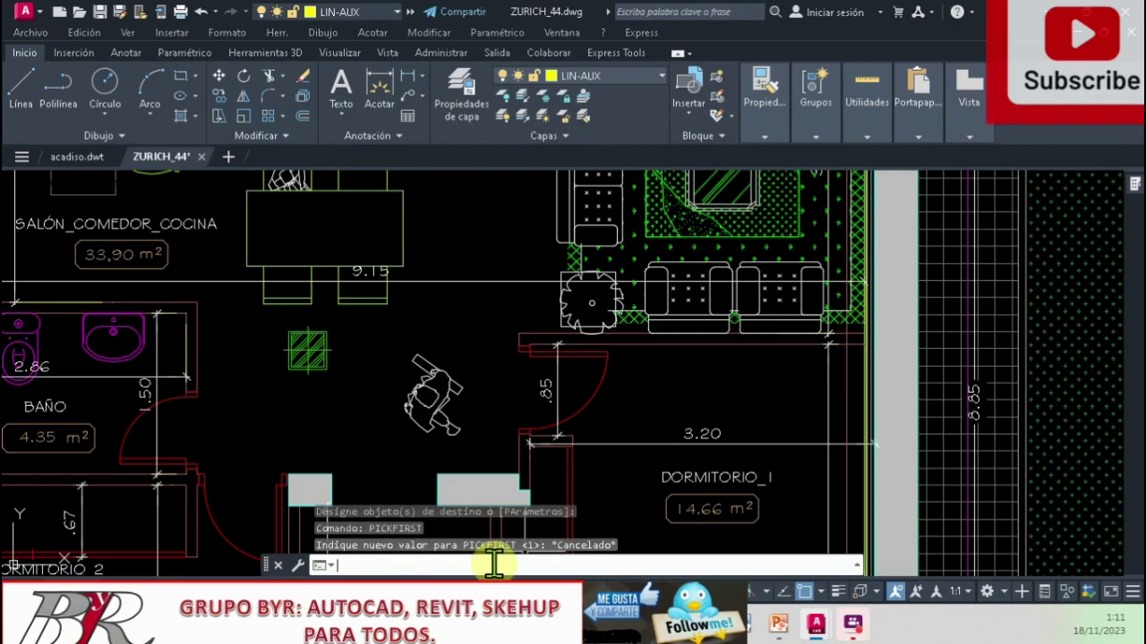
Step: Colour the wall line above DORMITORIO_1 light yellow (247,242,129) and deselect it
{"action": "left_click", "coordinate": [652, 345]}
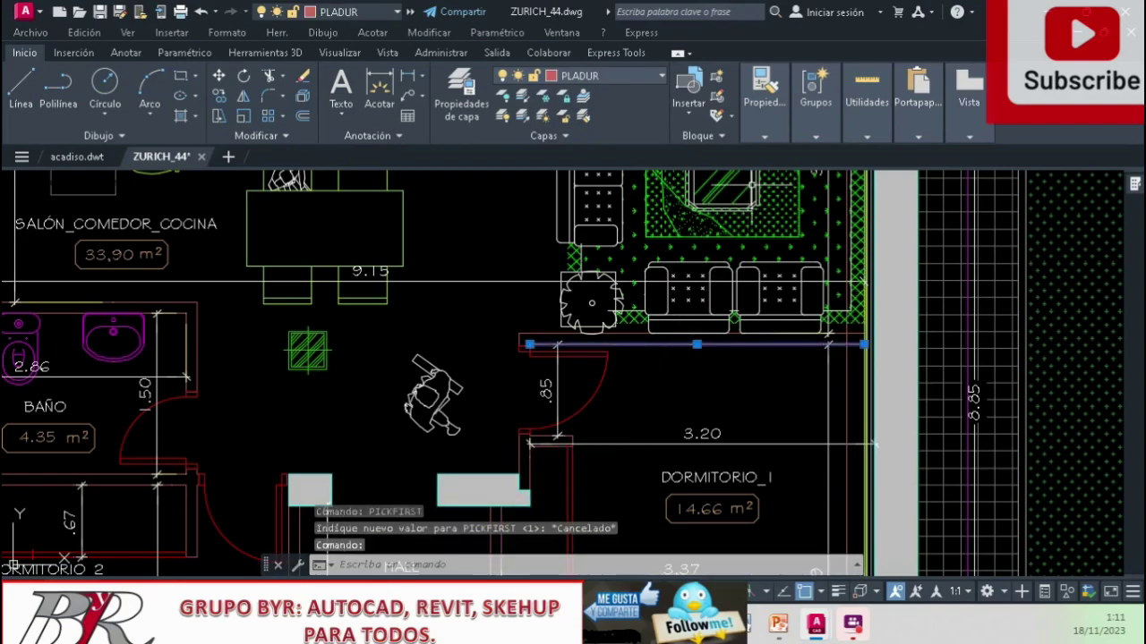
{"action": "left_click", "coordinate": [764, 99]}
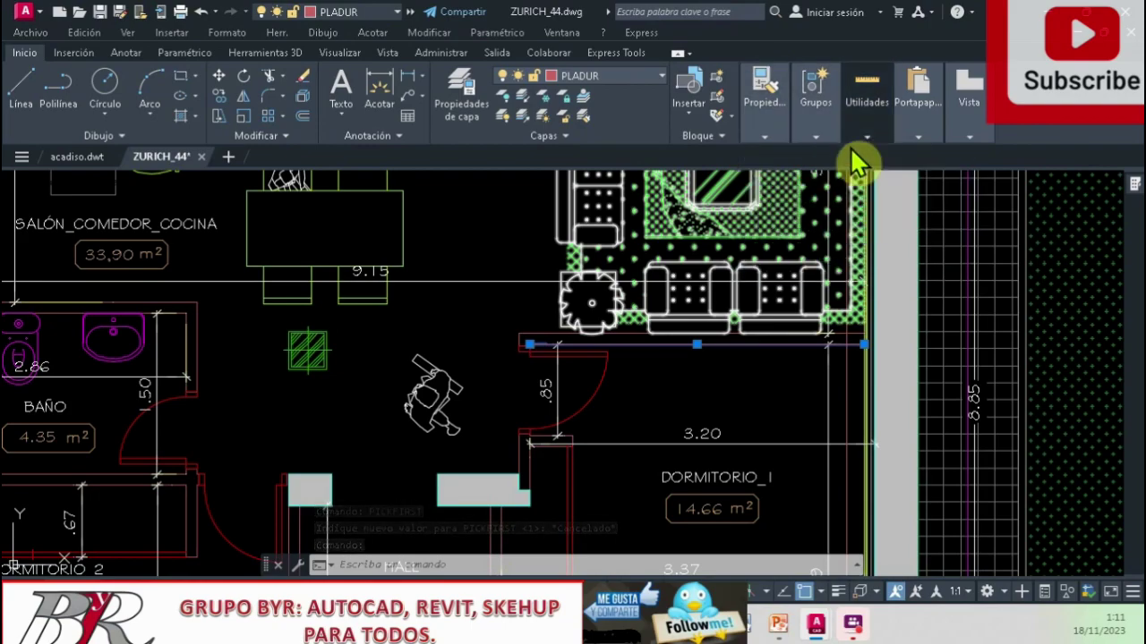
{"action": "left_click", "coordinate": [895, 159]}
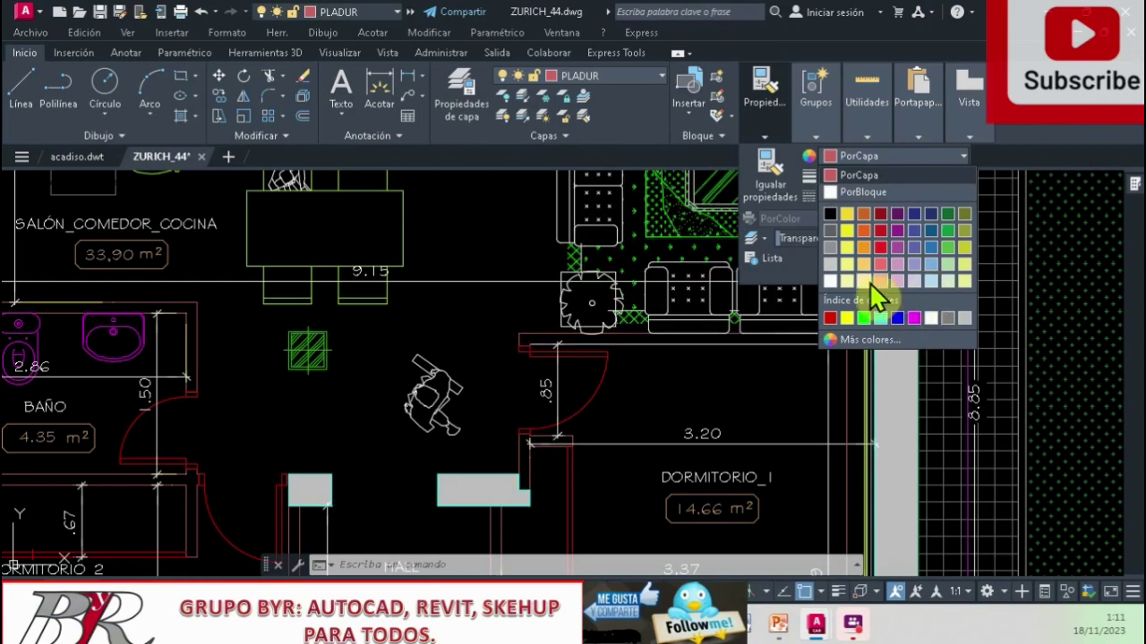
{"action": "left_click", "coordinate": [851, 267]}
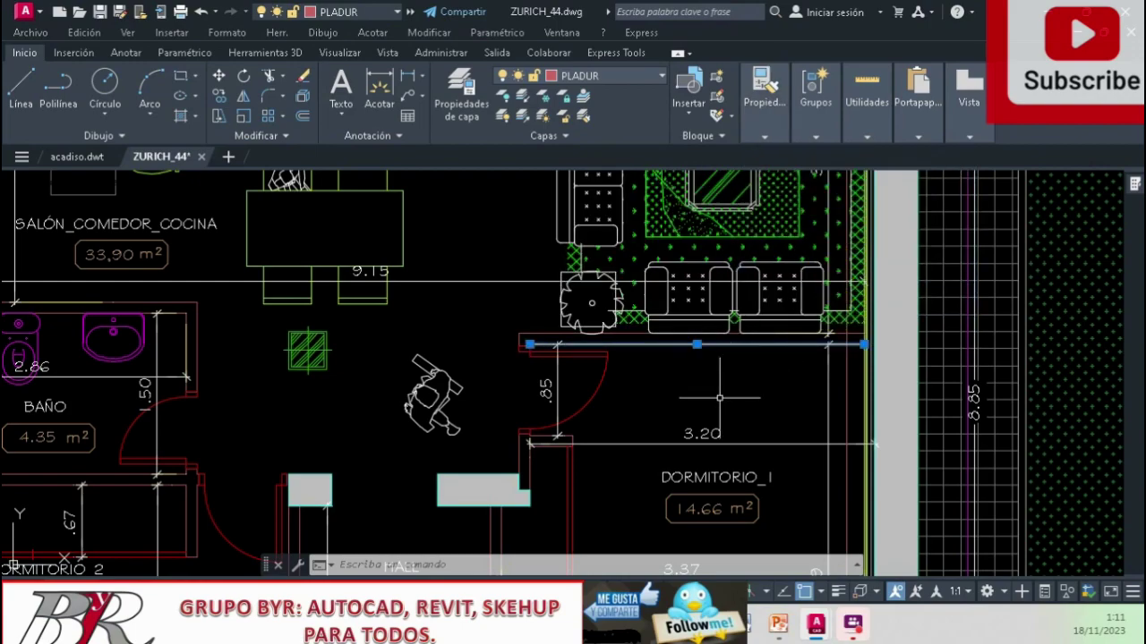
{"action": "key", "text": "Escape"}
{"action": "type", "text": "o"}
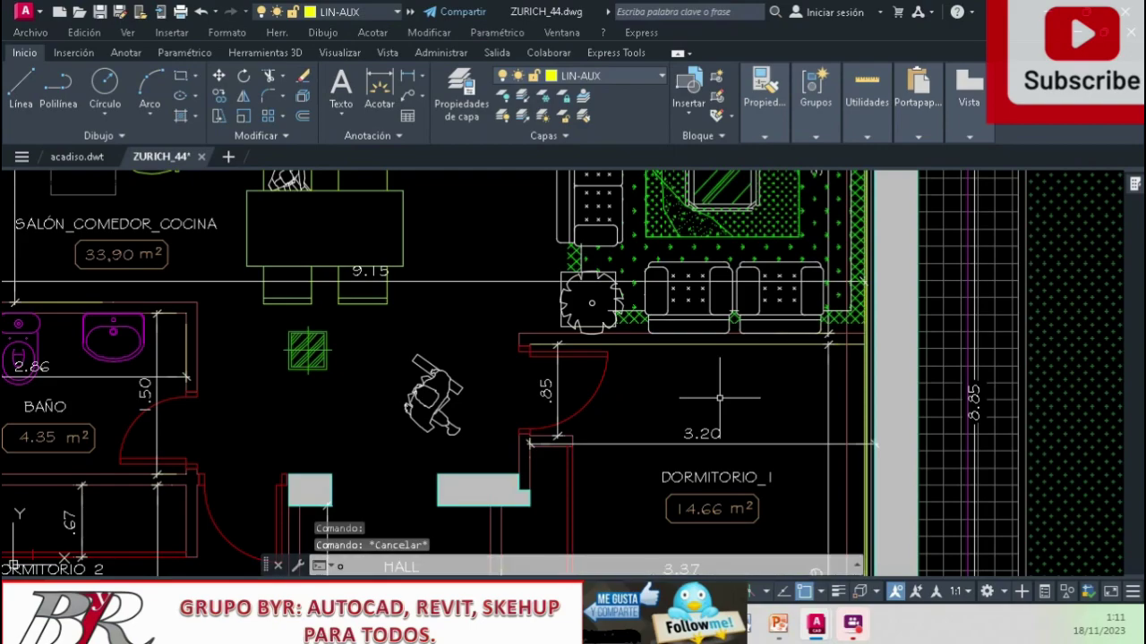
Step: Uncheck Designación Nombre/Verbo on the Options Selección tab via OP, applying and accepting
{"action": "type", "text": "OP"}
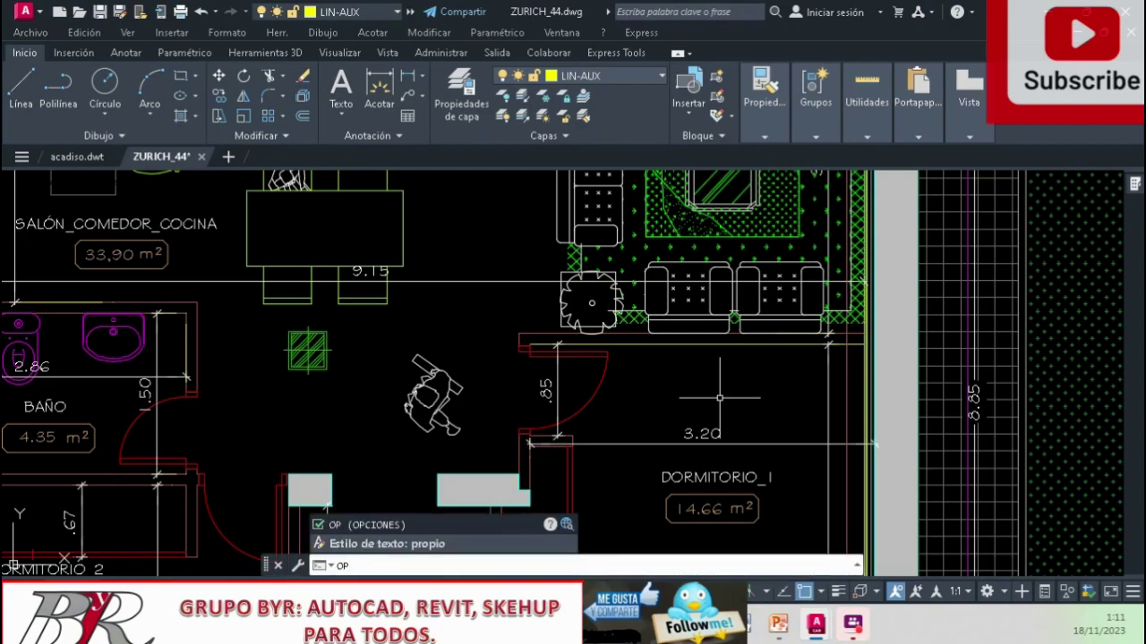
{"action": "left_click", "coordinate": [367, 566]}
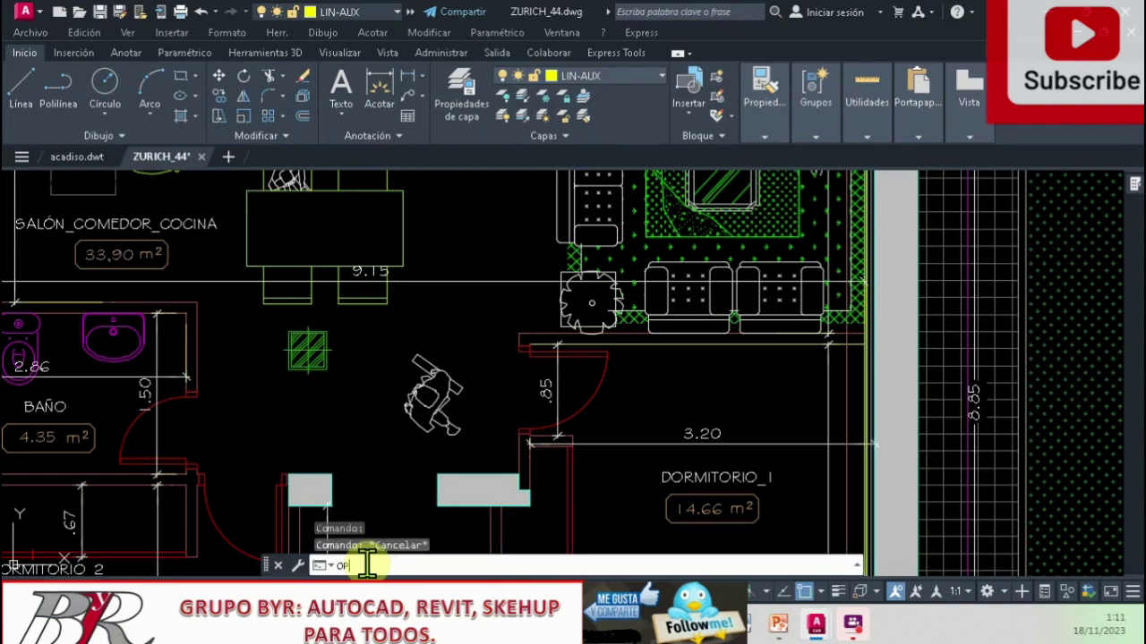
{"action": "key", "text": "Return"}
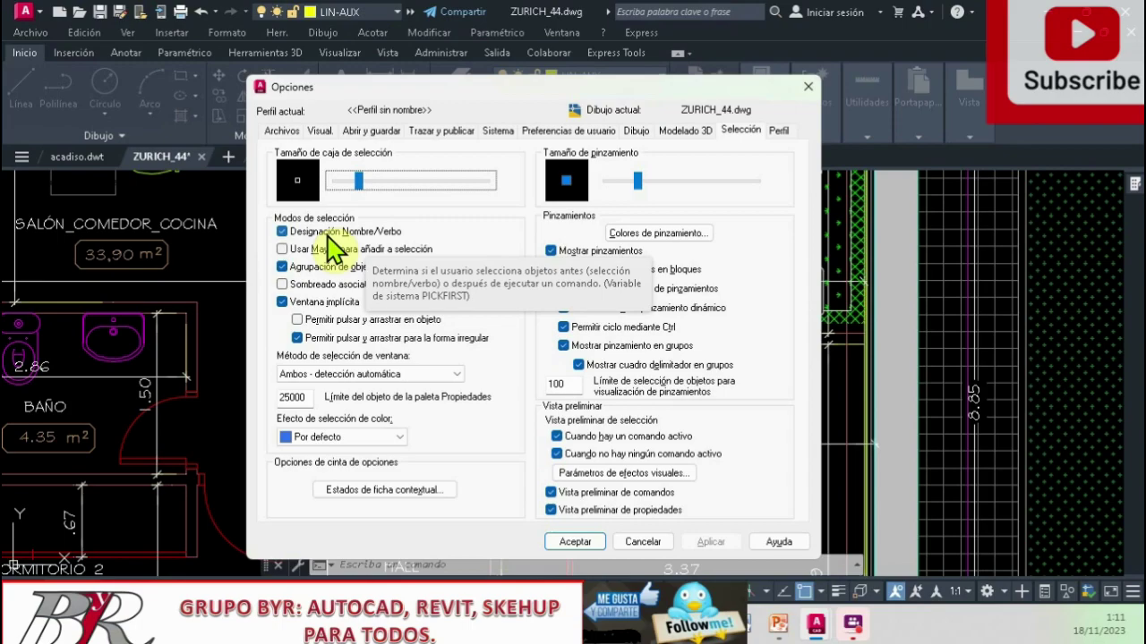
{"action": "left_click", "coordinate": [333, 236]}
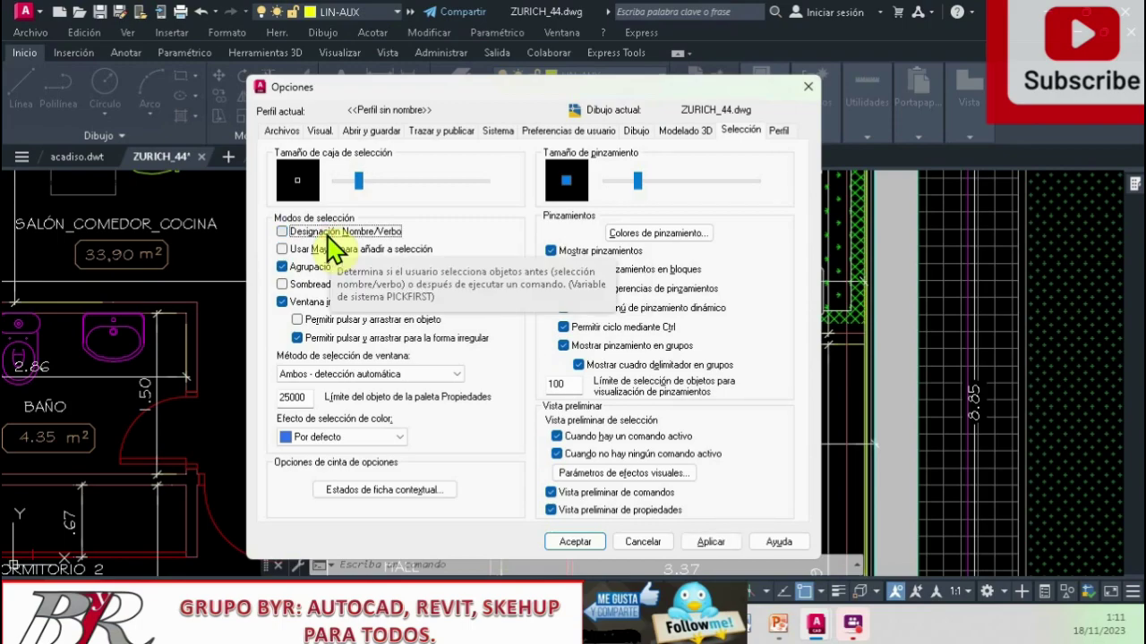
{"action": "left_click", "coordinate": [709, 542]}
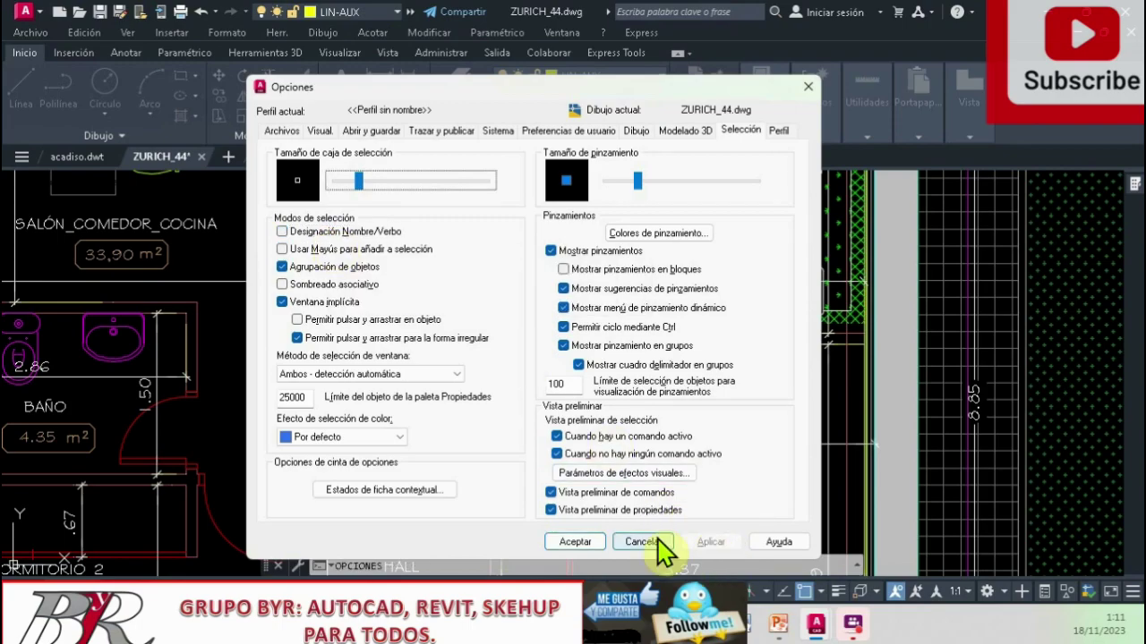
{"action": "left_click", "coordinate": [586, 542]}
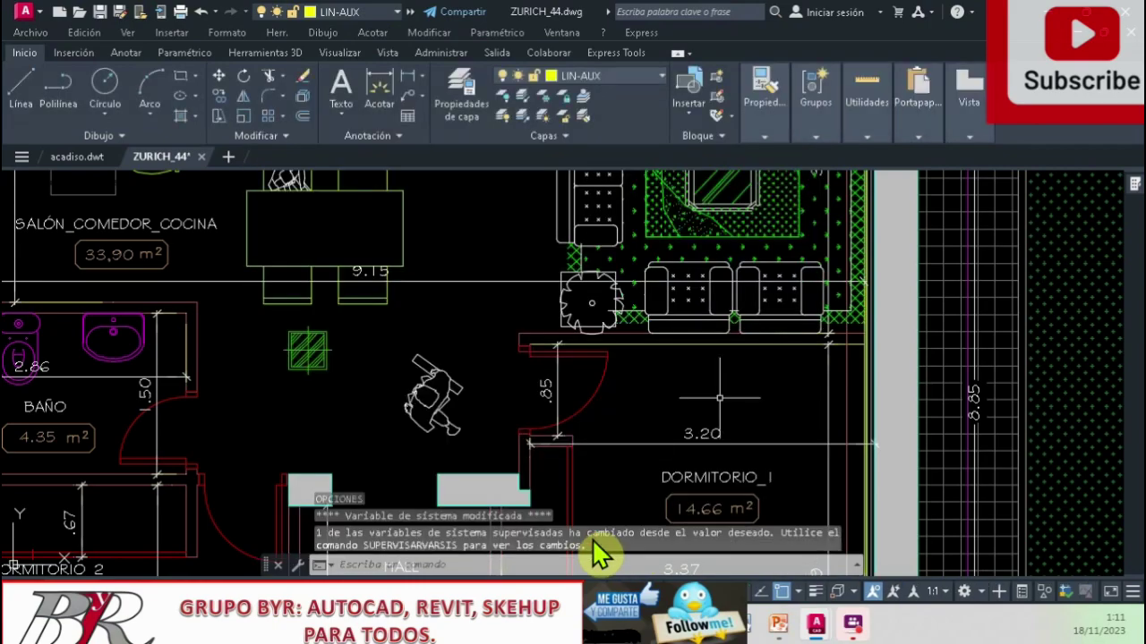
Step: Move the wall line above DORMITORIO_1 onto layer PANOT and deselect it
{"action": "left_click", "coordinate": [620, 344]}
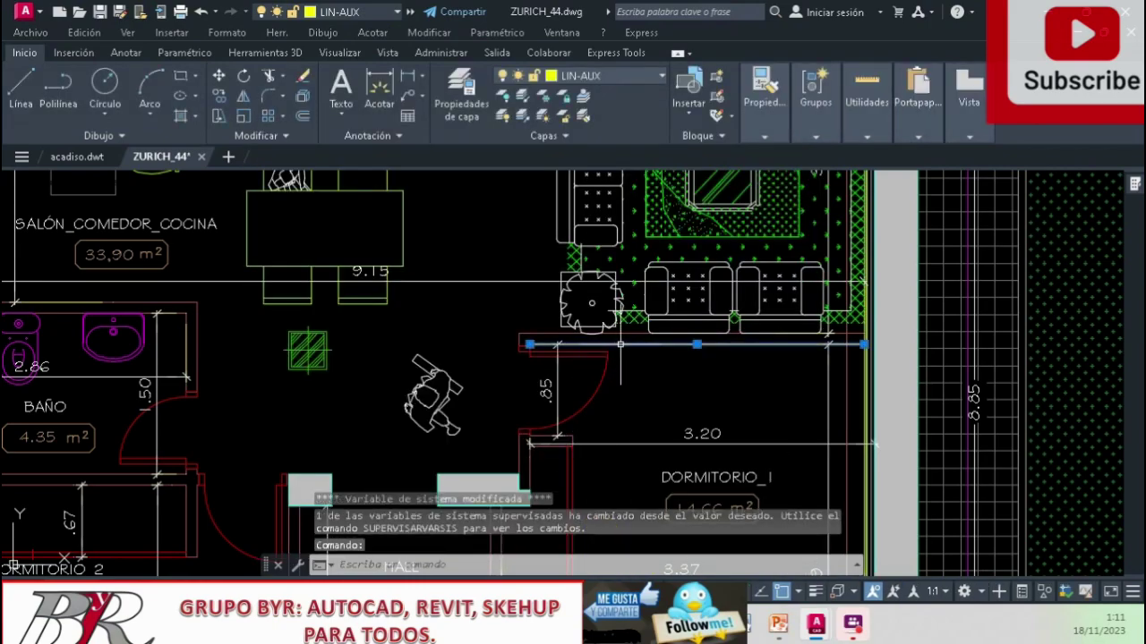
{"action": "left_click", "coordinate": [637, 76]}
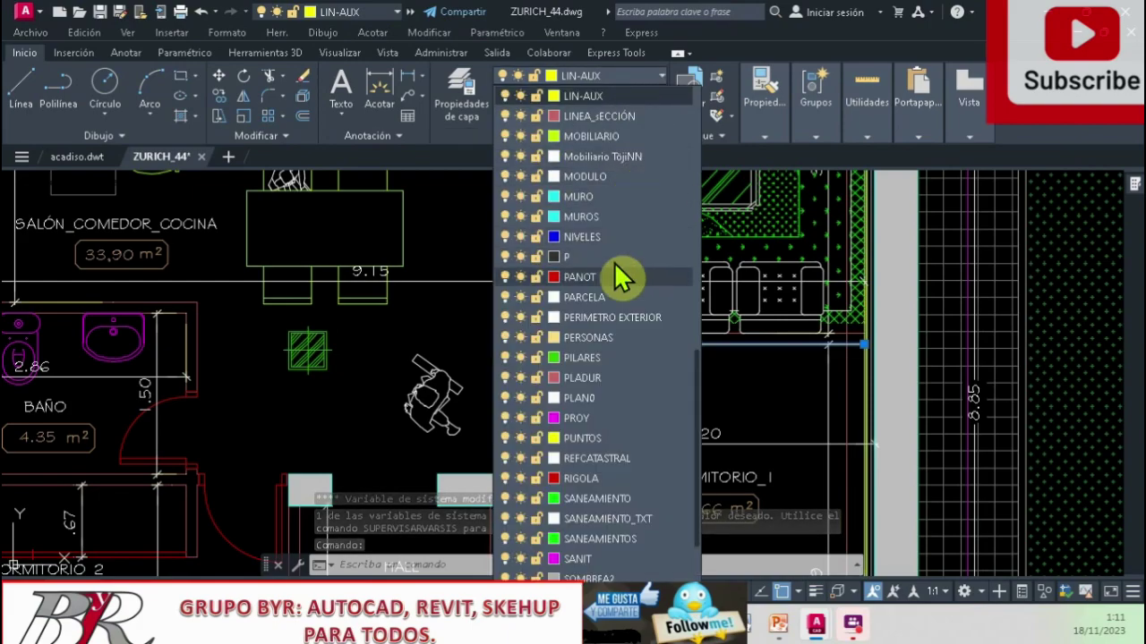
{"action": "left_click", "coordinate": [616, 277]}
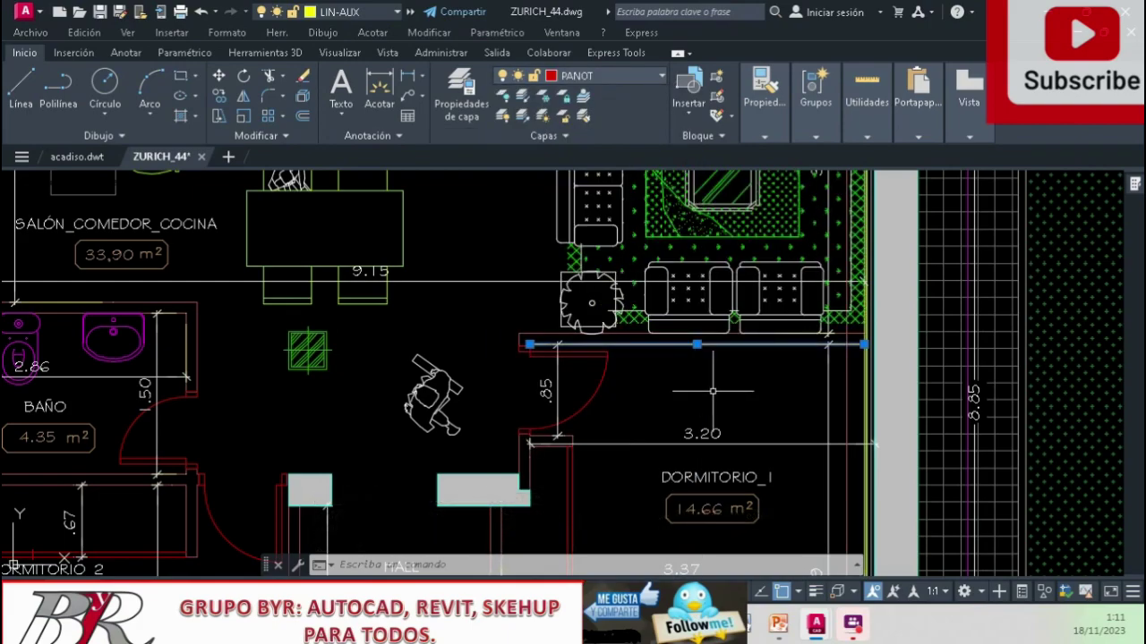
{"action": "key", "text": "Escape"}
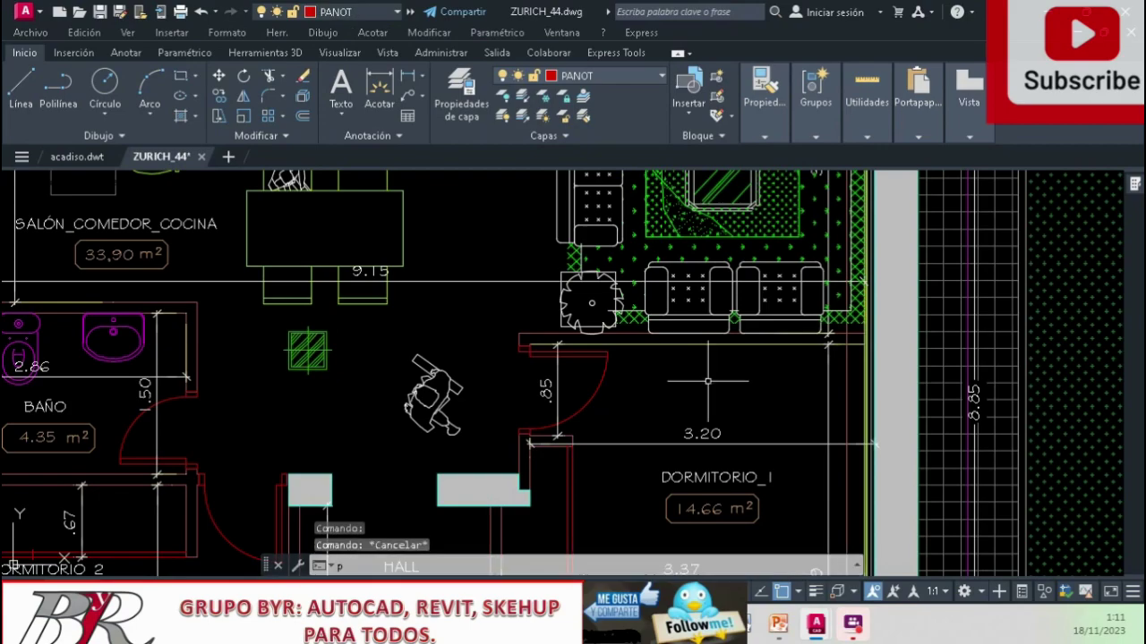
Step: Confirm PICKFIRST reads 0, then reopen the Options dialog with OP
{"action": "type", "text": "pickfoi"}
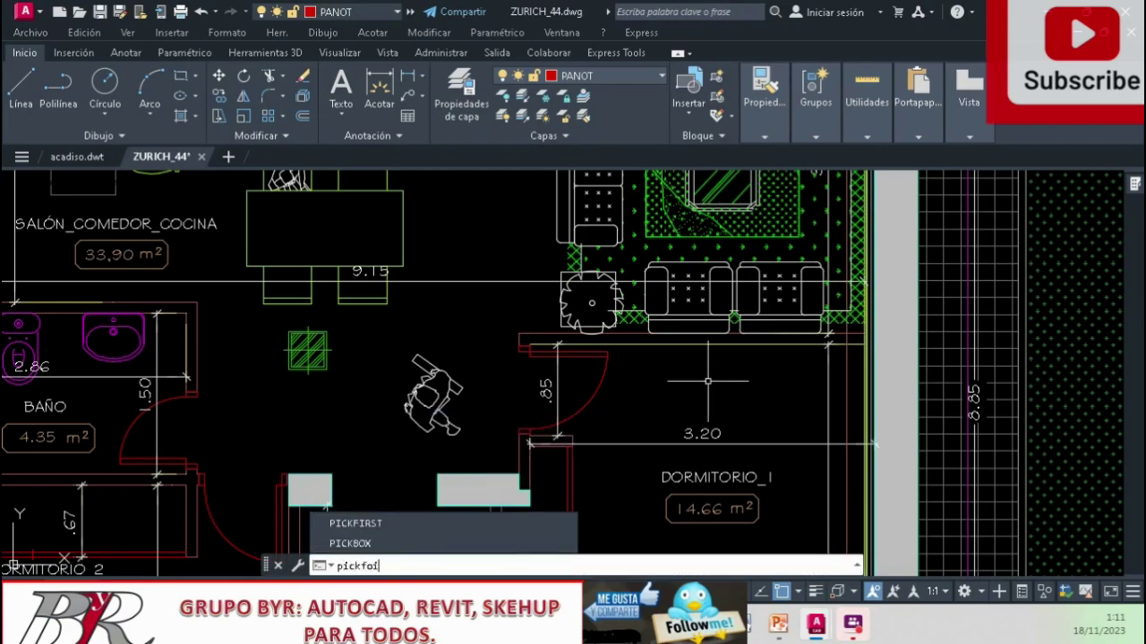
{"action": "key", "text": "BackSpace"}
{"action": "key", "text": "BackSpace"}
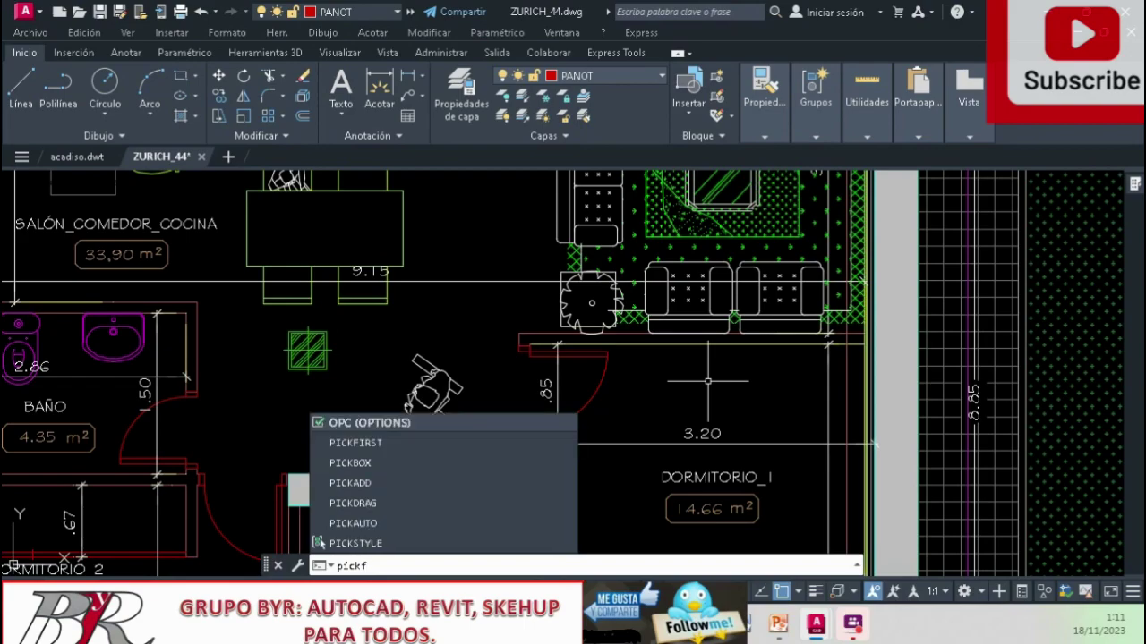
{"action": "type", "text": "irst"}
{"action": "key", "text": "Return"}
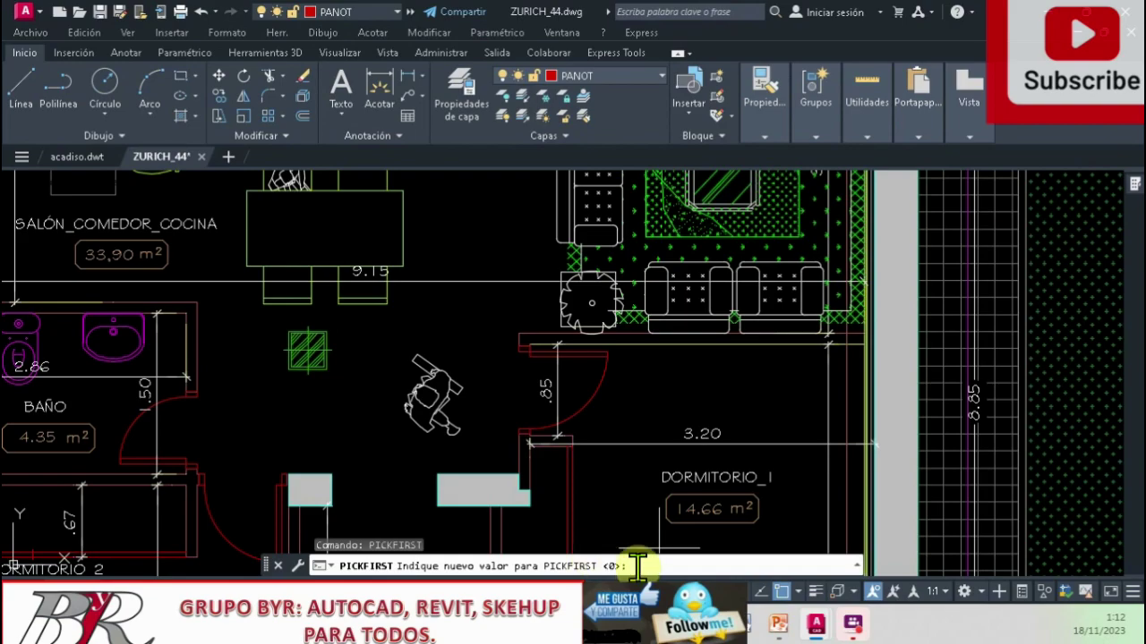
{"action": "key", "text": "Escape"}
{"action": "type", "text": "O"}
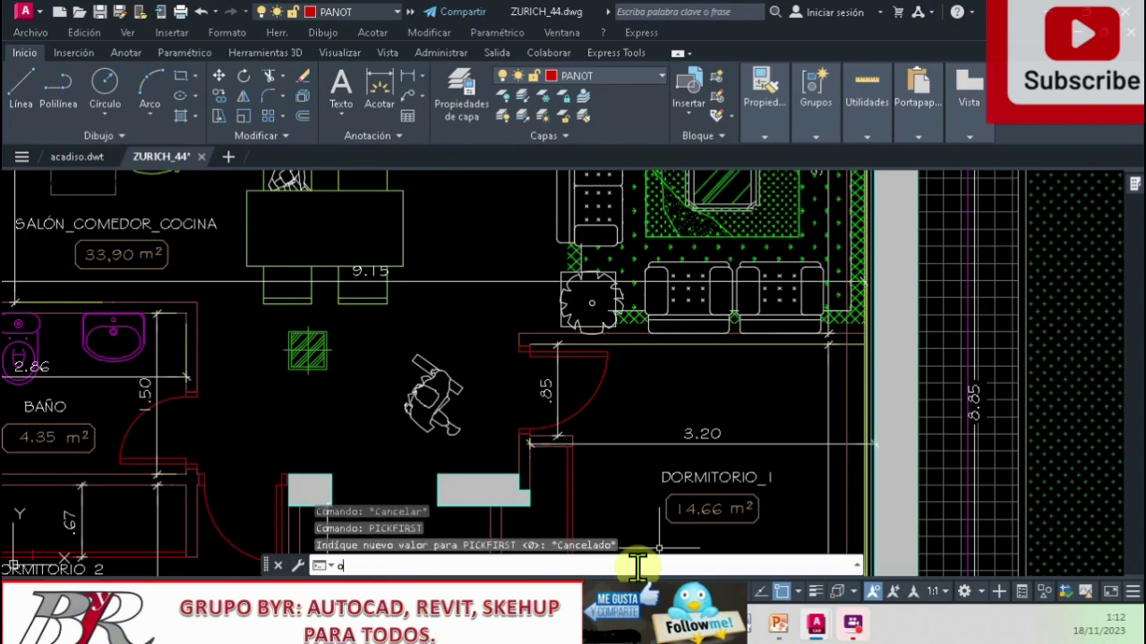
{"action": "type", "text": "P"}
{"action": "key", "text": "Return"}
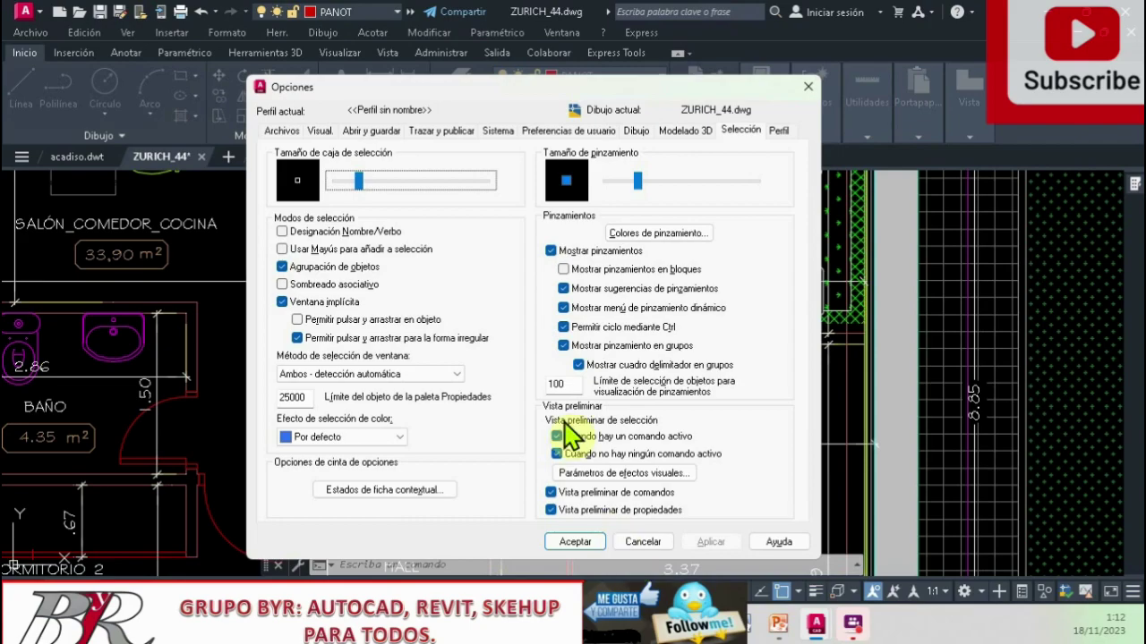